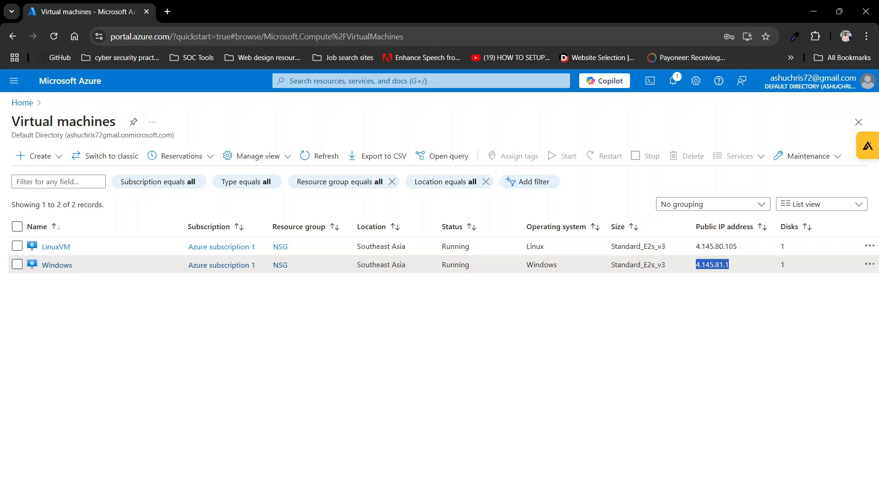
- Open Remote Desktop Connection and connect to the Windows VM's public IP address, 4.145.81.1
key("super")
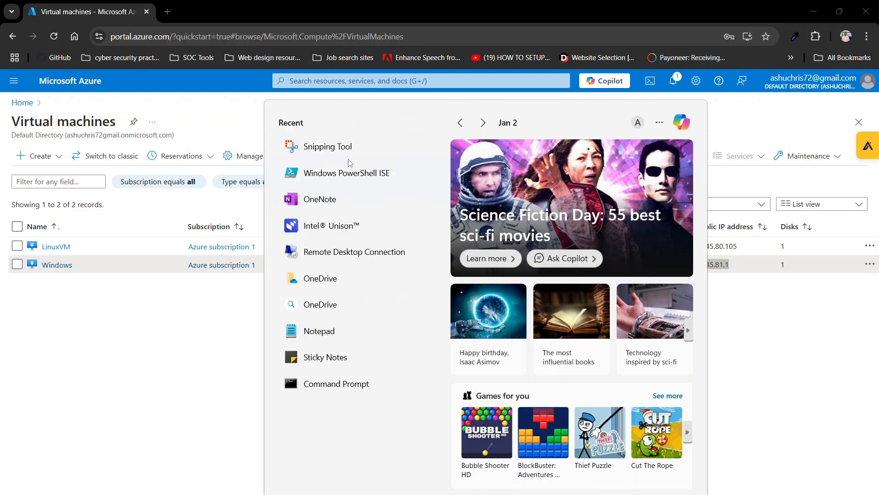
left_click(310, 253)
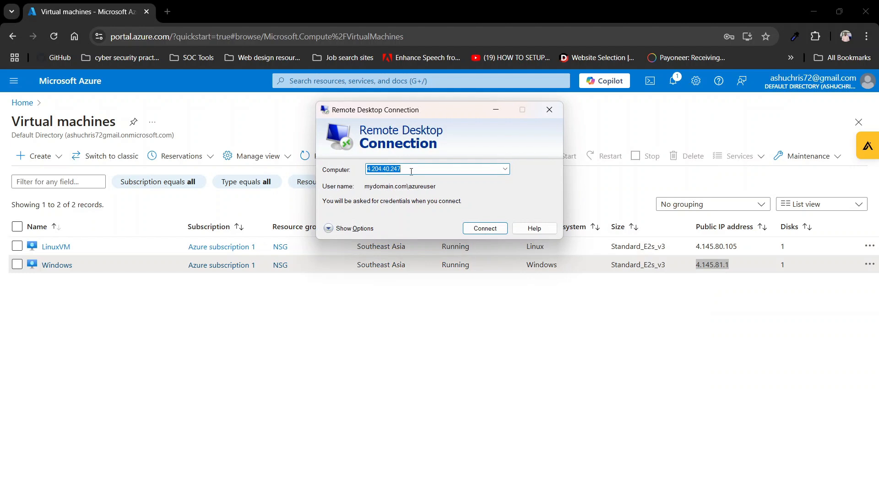
type("4.145.81.1")
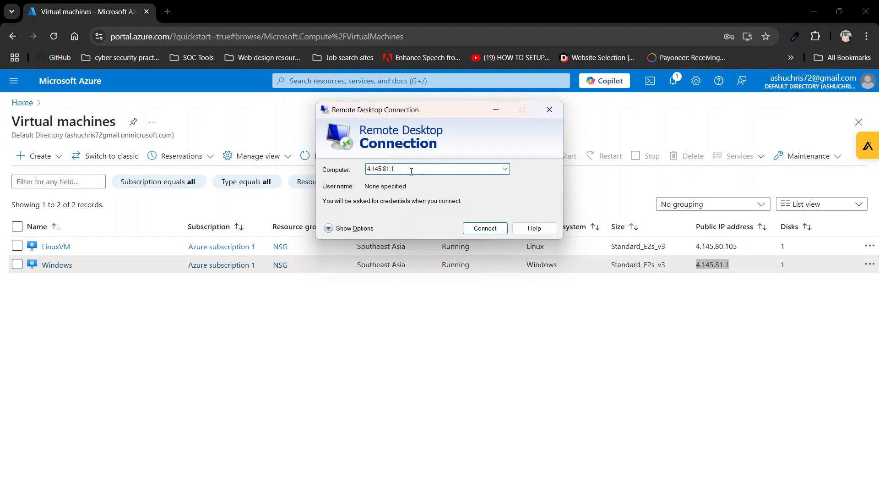
key("Return")
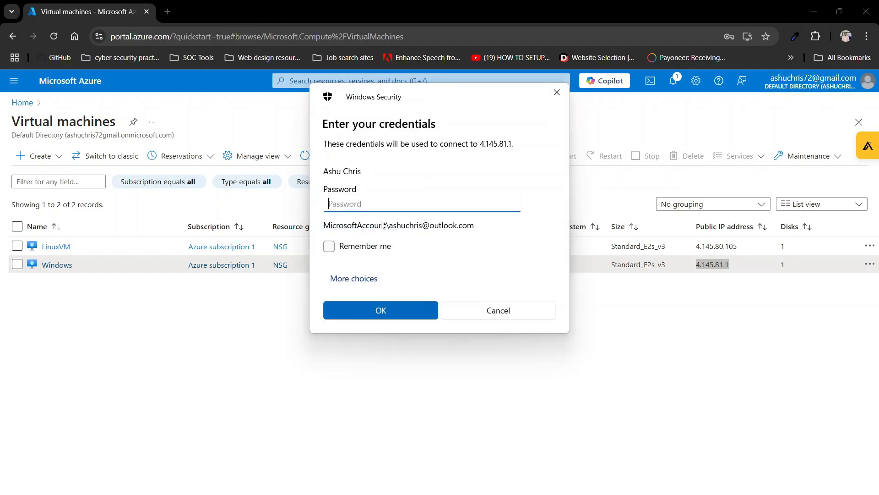
- Sign in to the Windows VM as a different account with its username and password, accepting the untrusted certificate
left_click(364, 280)
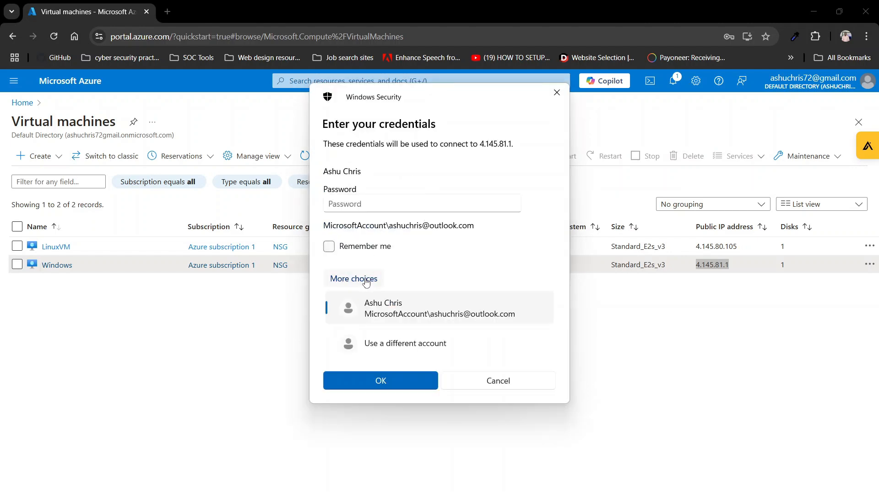
left_click(376, 344)
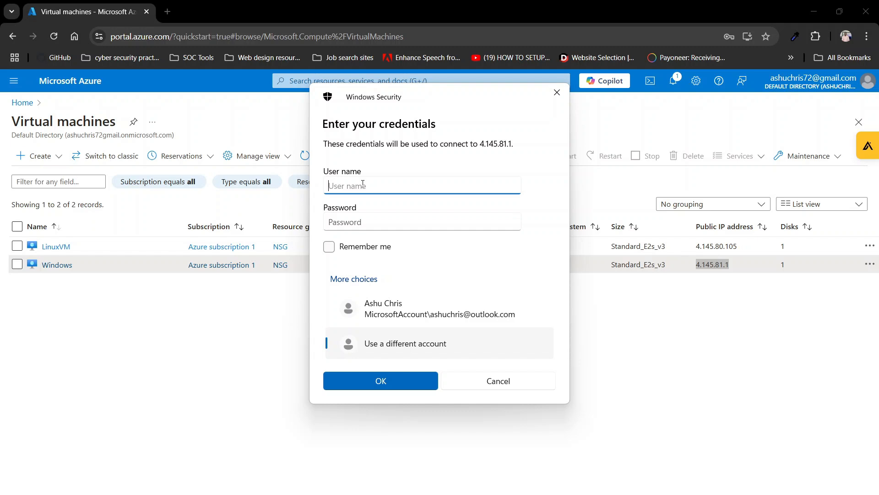
type("chris")
left_click(391, 219)
type("•••••••••")
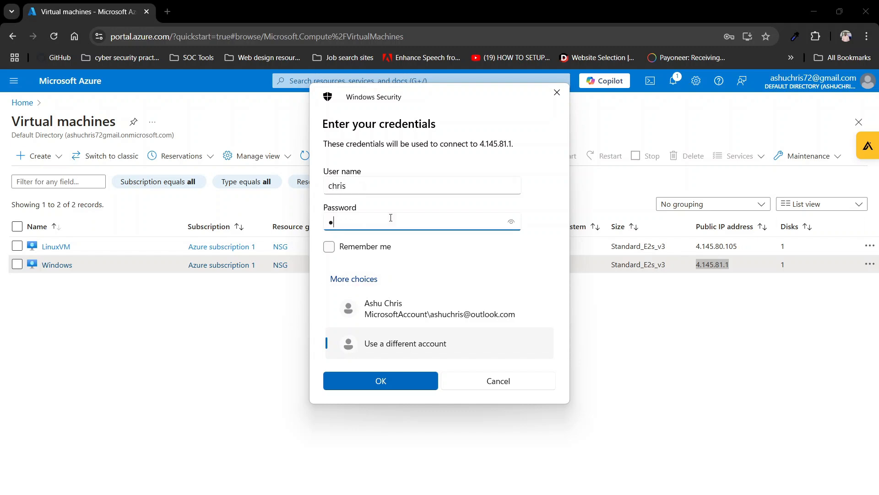
type("•••")
left_click(396, 385)
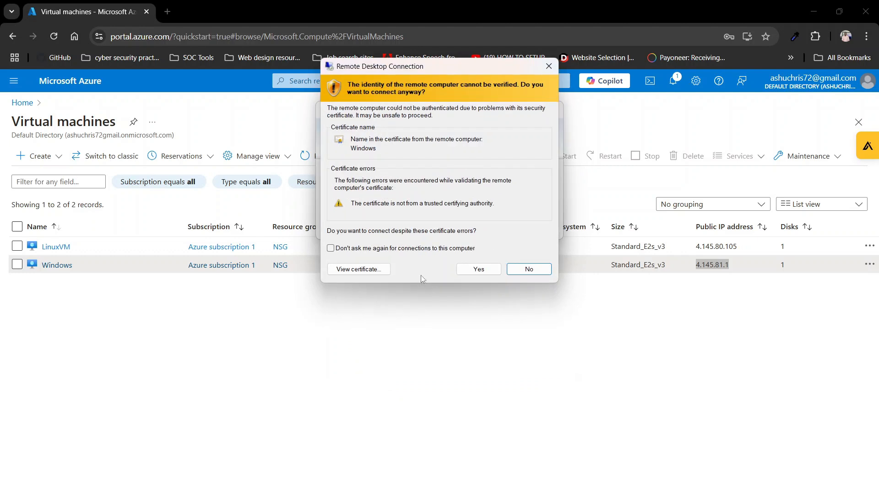
left_click(472, 268)
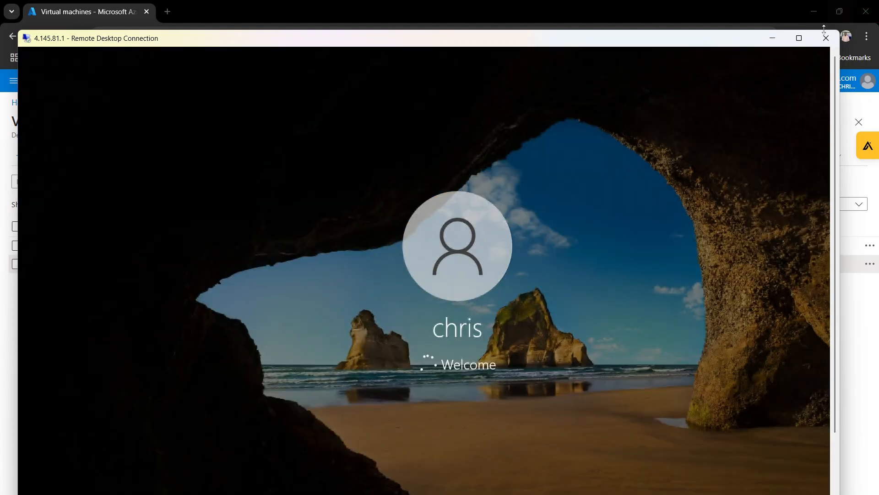
- In the full-screen remote session, allow the PC to be discoverable on the network and dismiss the Microsoft Edge welcome prompt
left_click(800, 38)
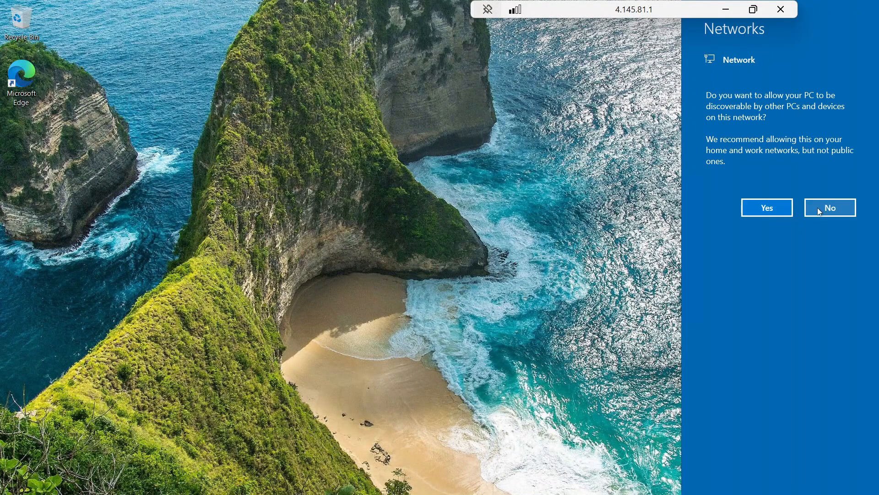
left_click(771, 211)
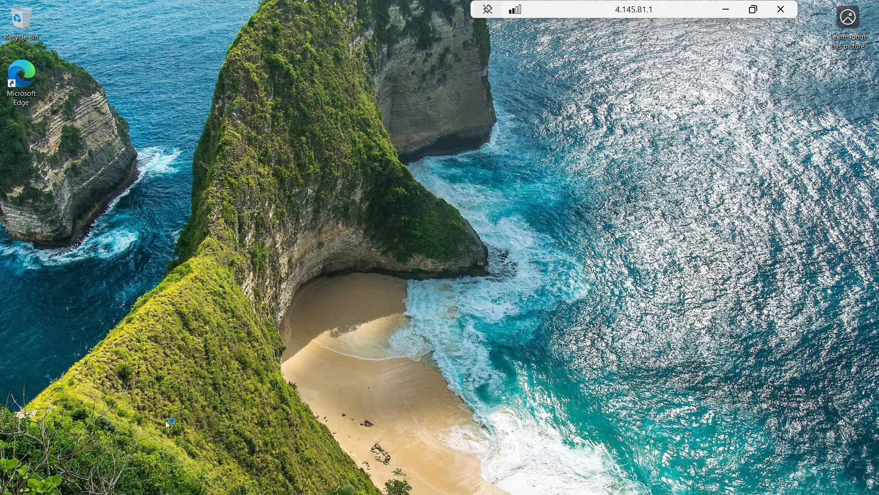
left_click(753, 9)
left_click_drag(705, 36, 715, 40)
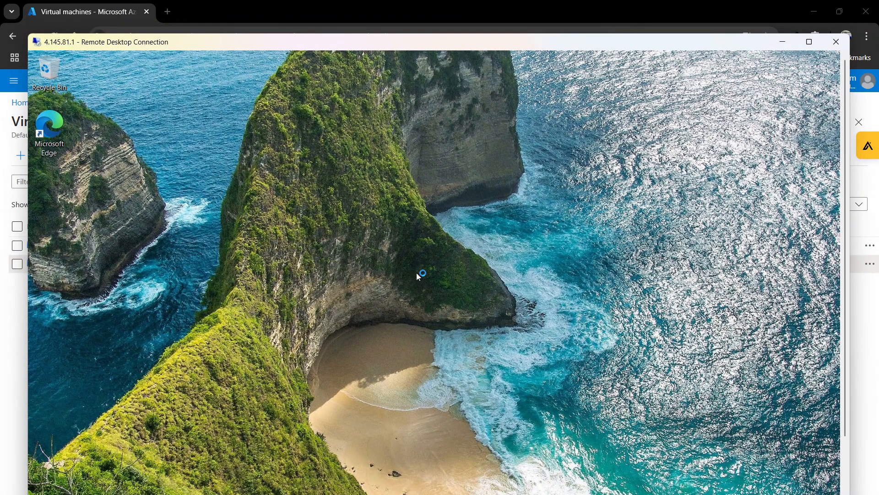
left_click(810, 41)
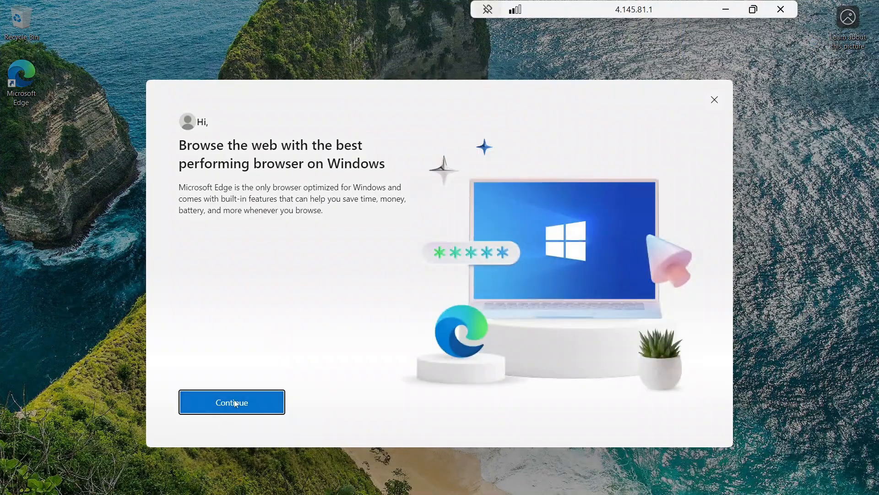
left_click(717, 101)
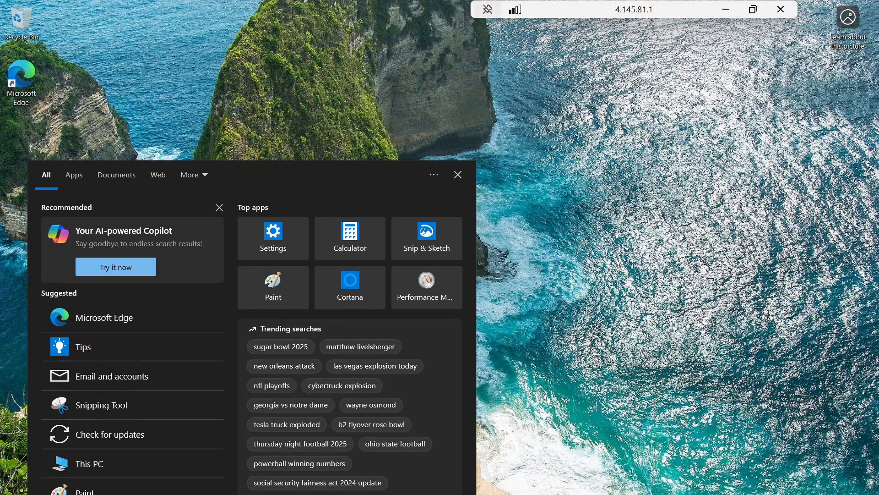
- Open Command Prompt as administrator on the Windows VM and enter the beginning of a ping command
type("cmd")
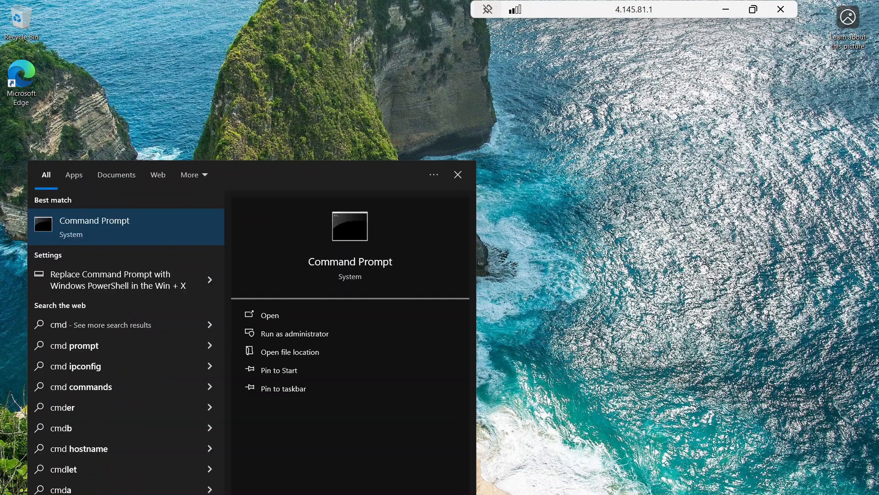
left_click(297, 334)
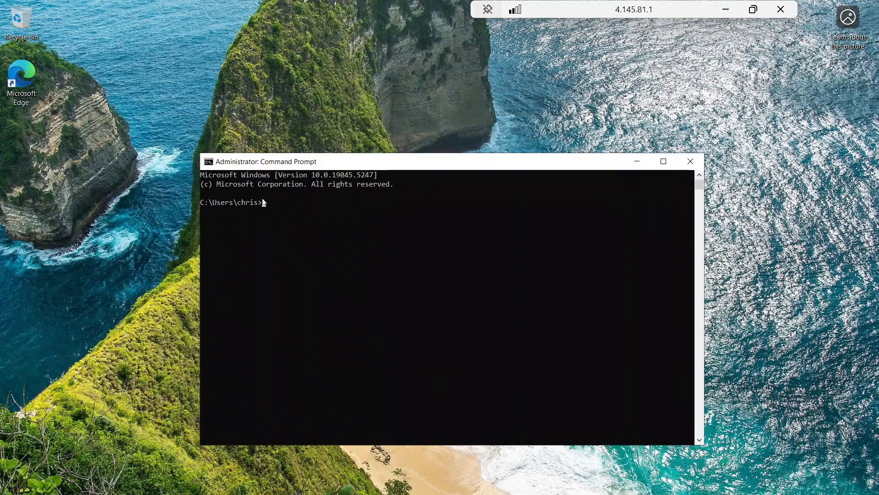
left_click(275, 206)
type("ping")
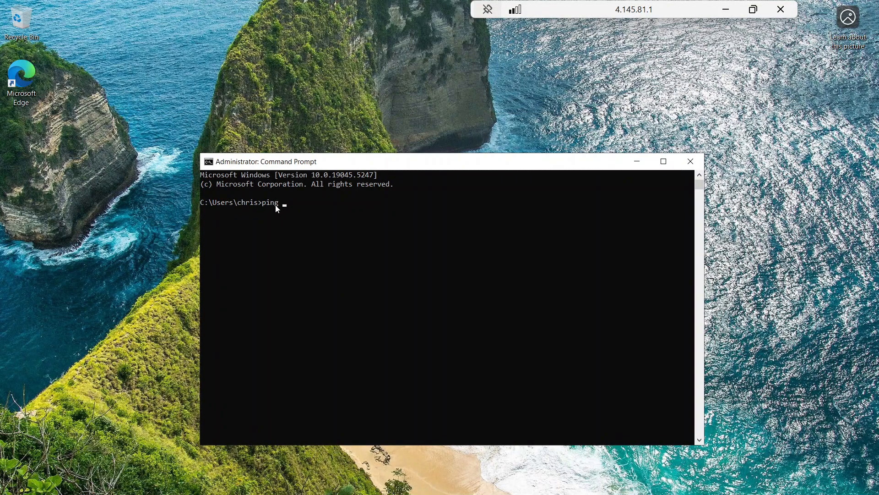
- Switch back to the Azure portal and open the overview of the LinuxVM virtual machine
left_click(752, 11)
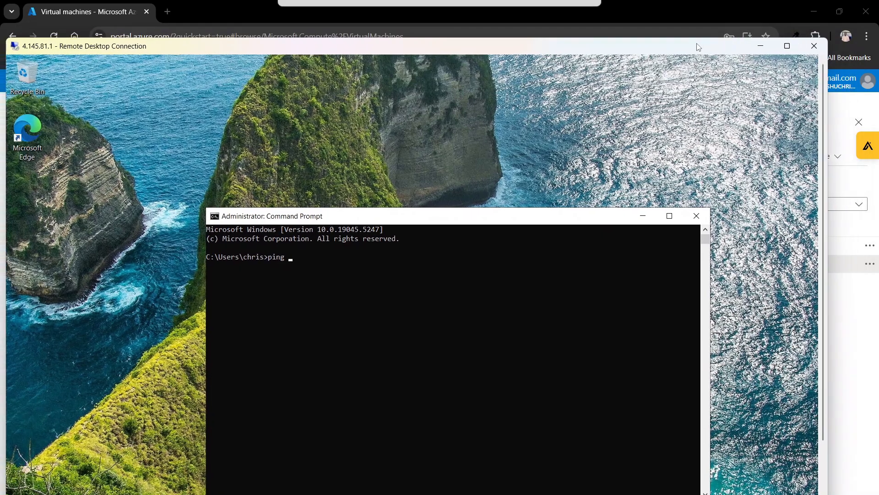
left_click(685, 12)
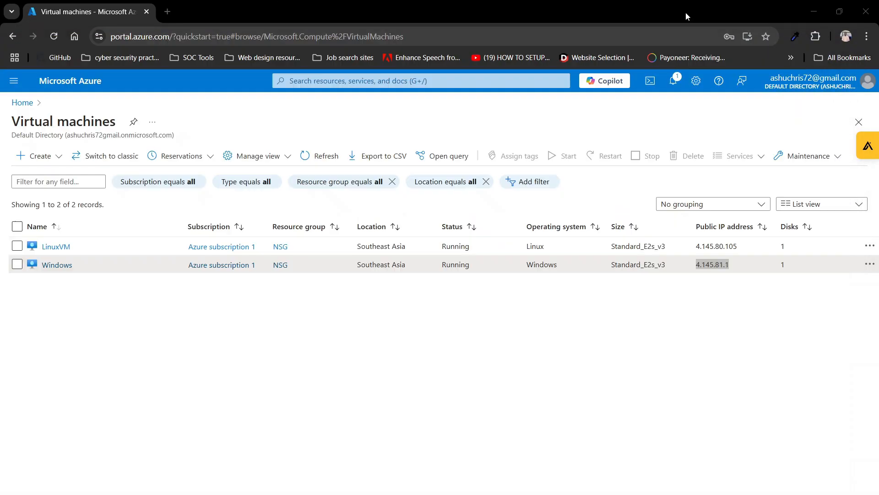
left_click(59, 247)
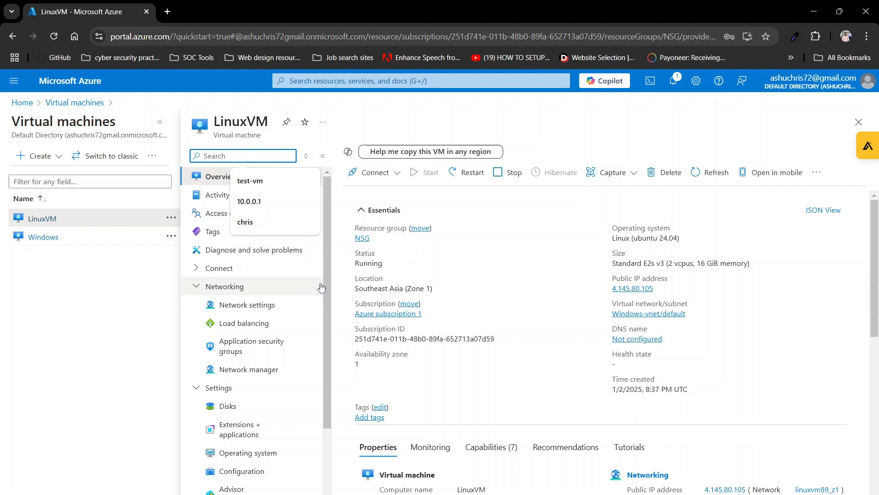
left_click(591, 134)
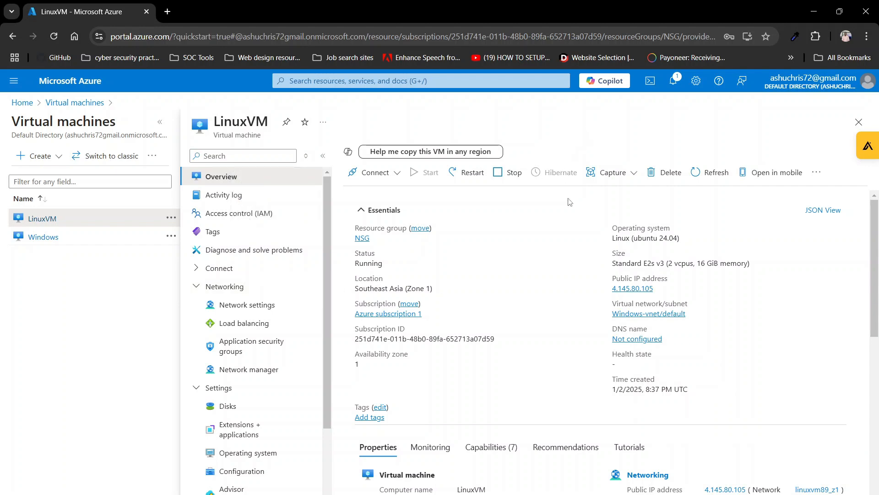
- Copy LinuxVM's private IP address from its networking properties
scroll(625, 281, "down", 1)
scroll(627, 279, "up", 1)
scroll(630, 295, "down", 3)
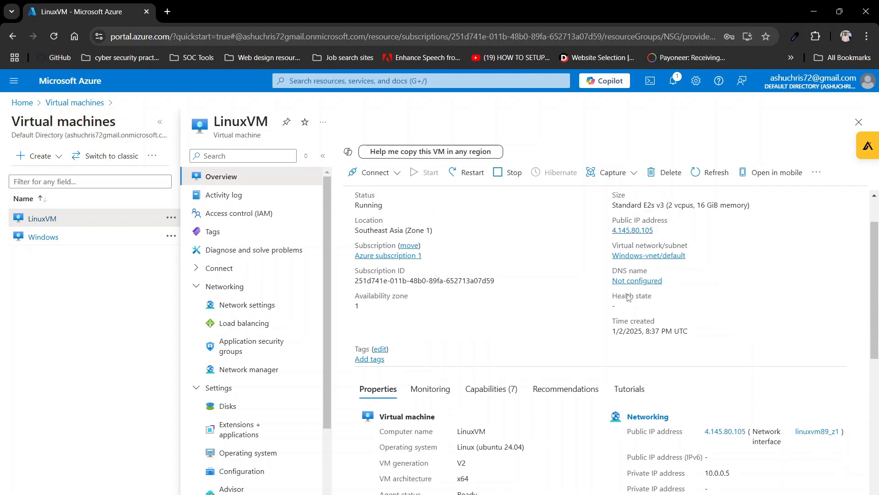
scroll(629, 297, "up", 1)
scroll(630, 302, "down", 1)
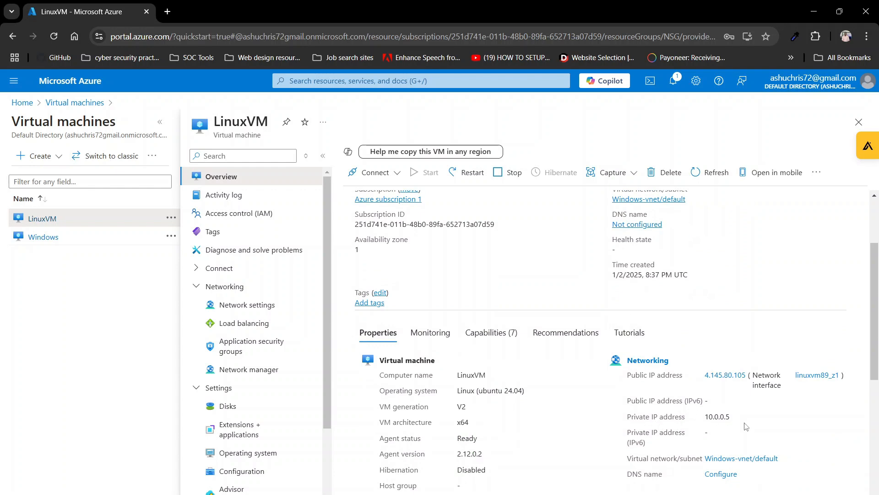
left_click_drag(731, 422, 704, 421)
right_click(715, 420)
right_click(715, 419)
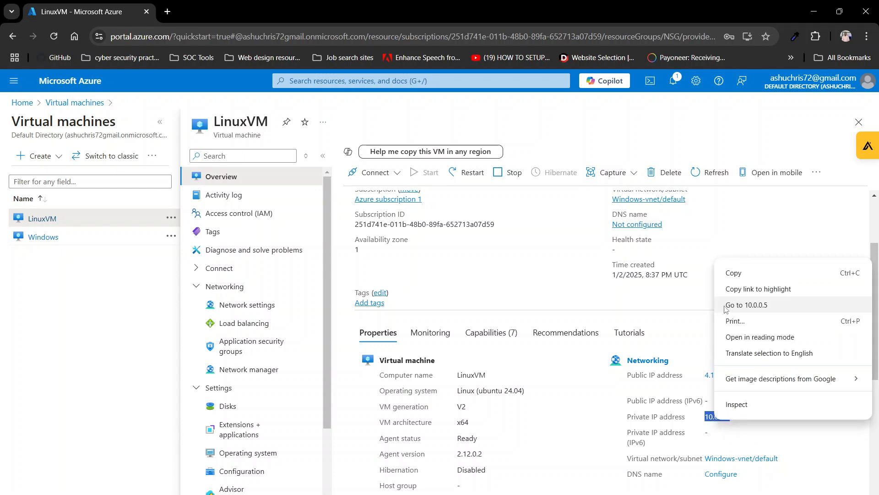
left_click(735, 274)
left_click(714, 425)
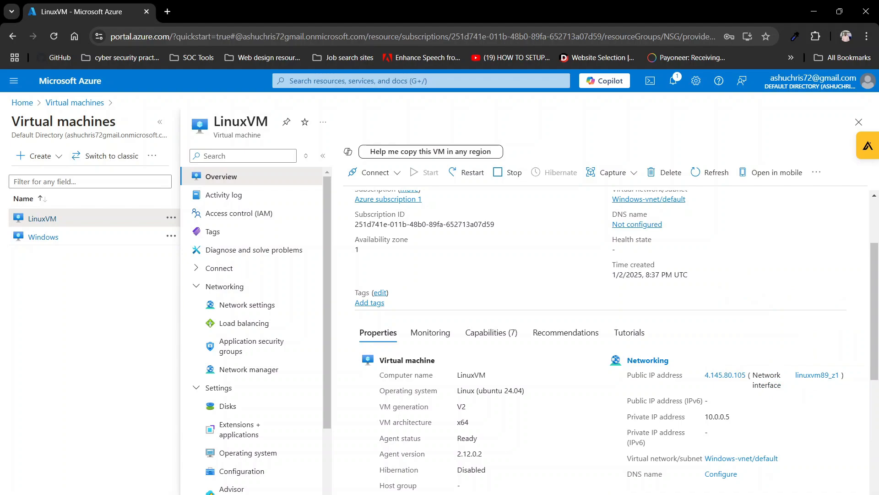
- Switch to the remote session's Command Prompt and try to ping the copied private IP address
left_click(614, 493)
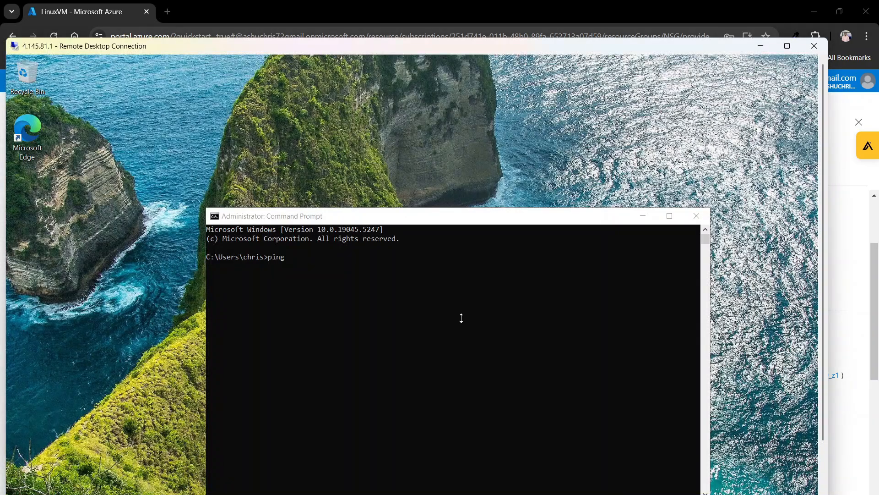
left_click(373, 290)
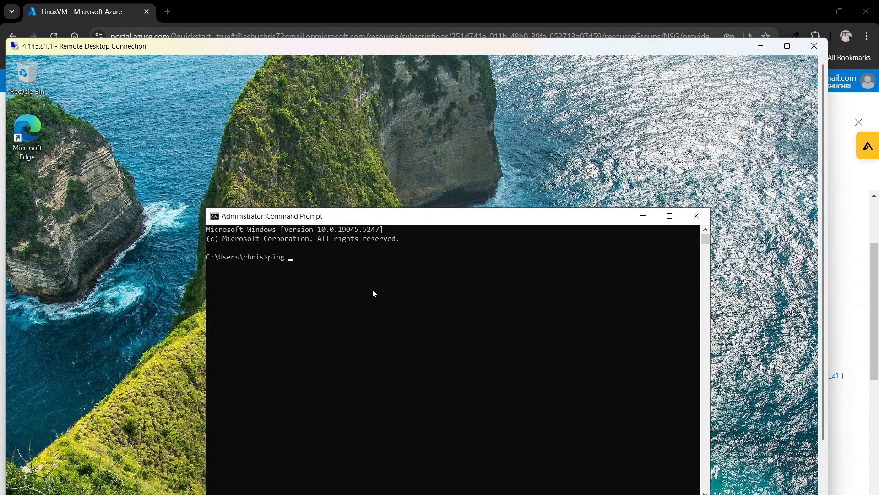
type("ping")
key("ctrl+v")
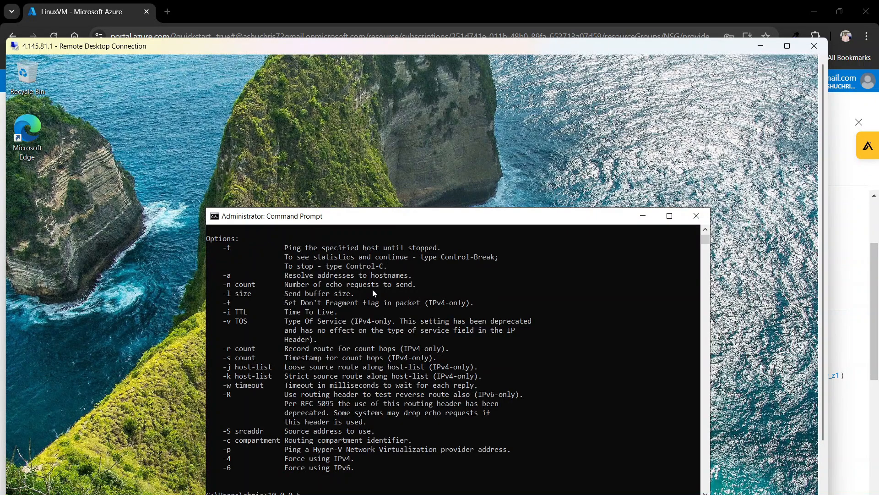
scroll(376, 309, "down", 3)
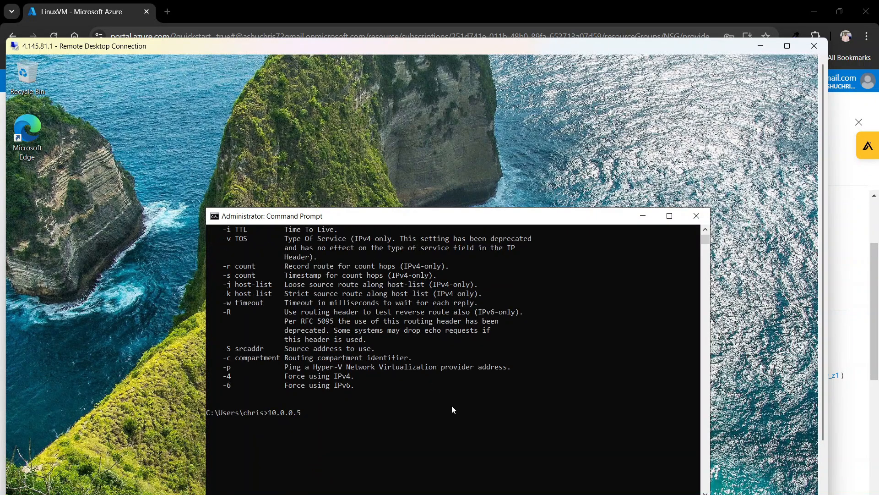
- Replace the entered text with ping 10.0.0.5, run it, and bring the full ping output into view
key("BackSpace")
key("BackSpace")
key("BackSpace")
key("BackSpace")
key("BackSpace")
key("BackSpace")
key("BackSpace")
key("BackSpace")
type("ping 10.0.0.5")
key("Return")
left_click_drag(503, 216, 503, 177)
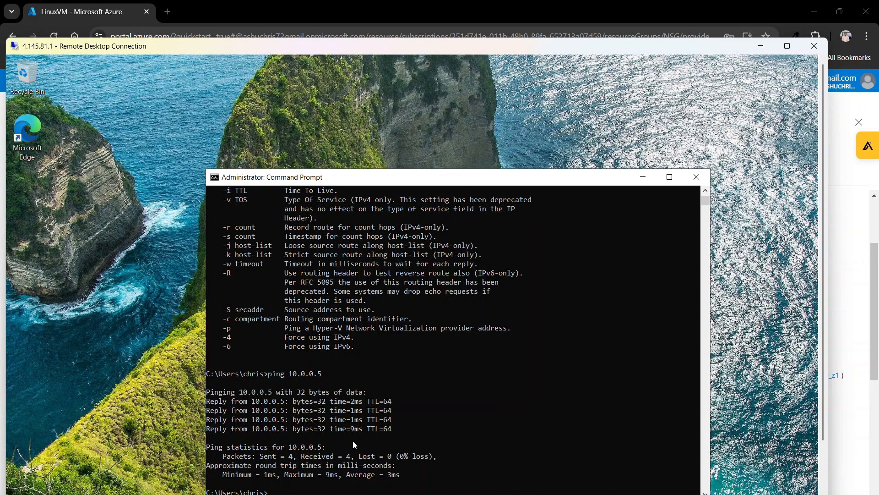
scroll(358, 443, "down", 1)
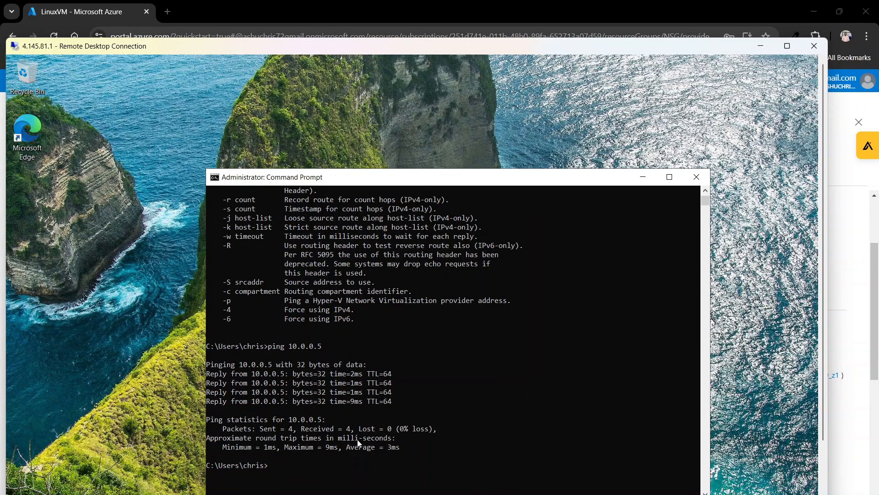
left_click(319, 473)
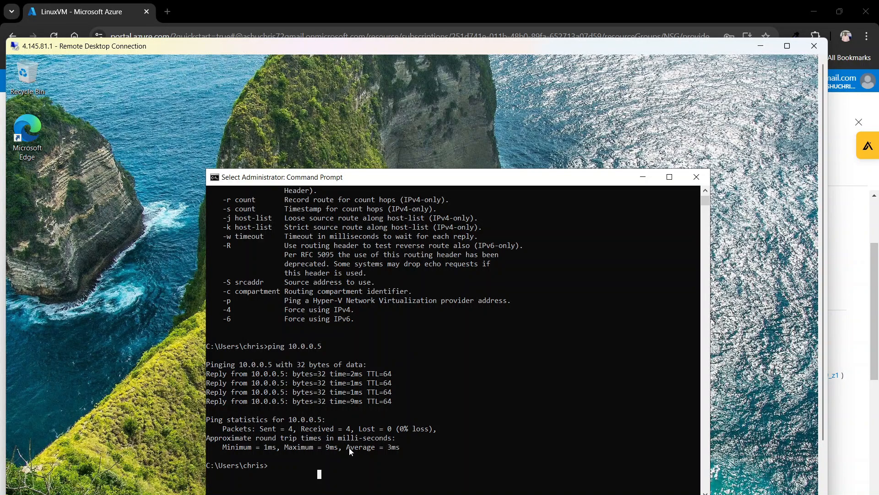
- Run a continuous ping to LinuxVM with the command ping 10.0.0.5 -t
left_click(284, 468)
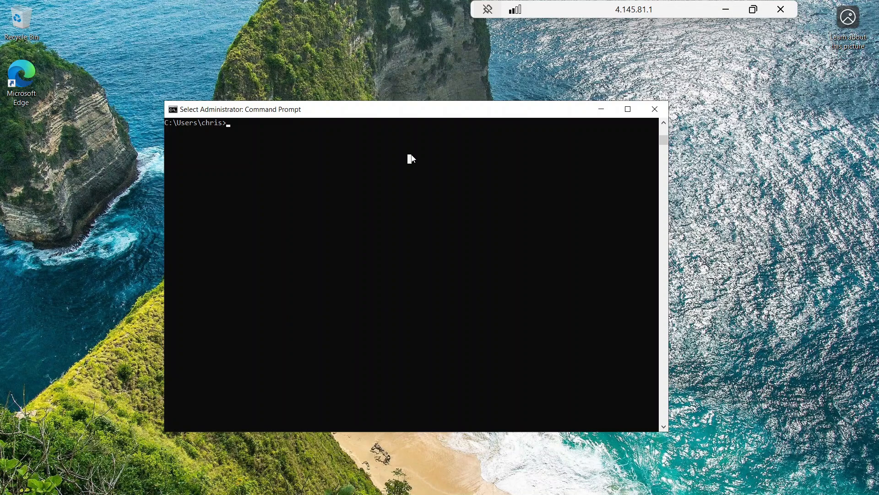
type("ping ")
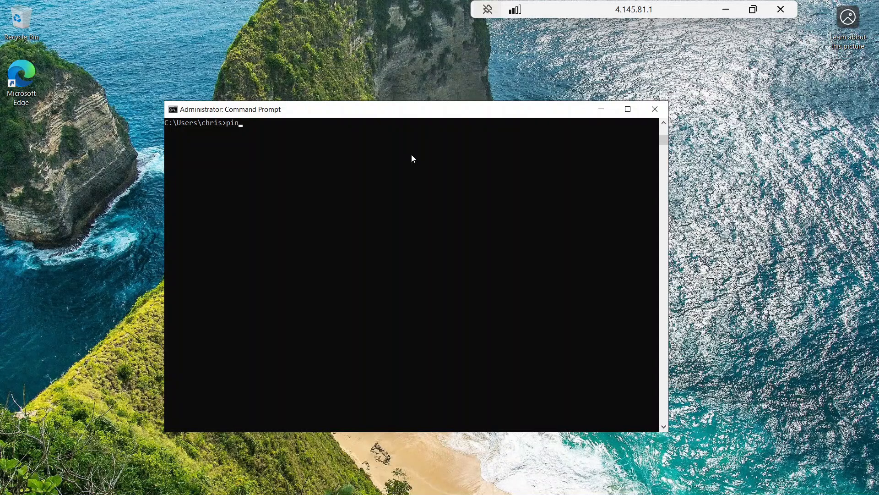
type("10.0.0.5 -t")
key("Return")
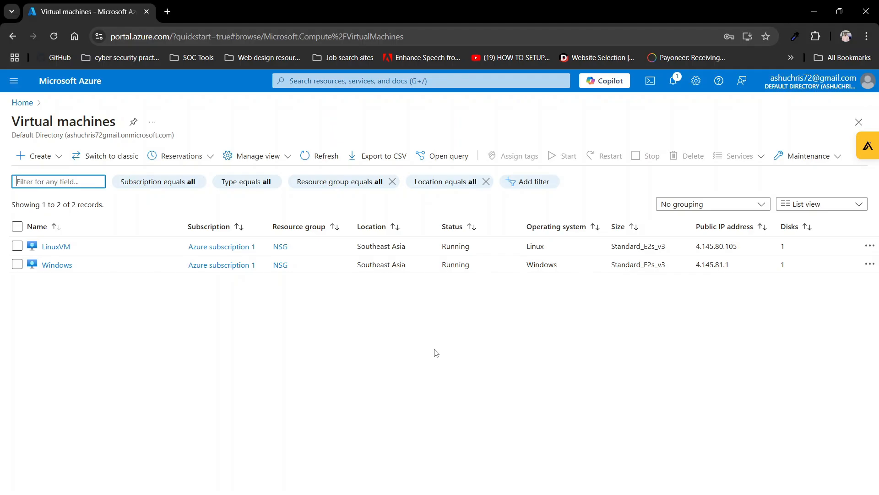
- Open the inbound security rules of LinuxVM-nsg, the network security group attached to LinuxVM, through the VM's network settings
left_click(57, 246)
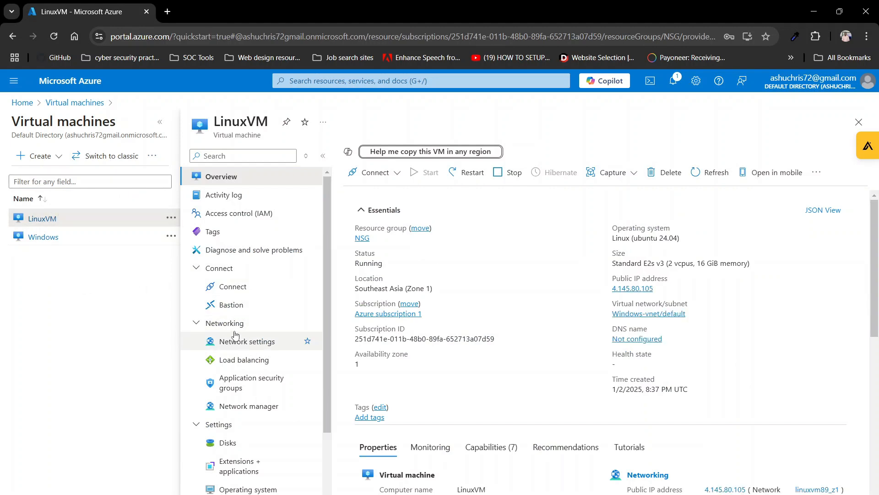
left_click(243, 347)
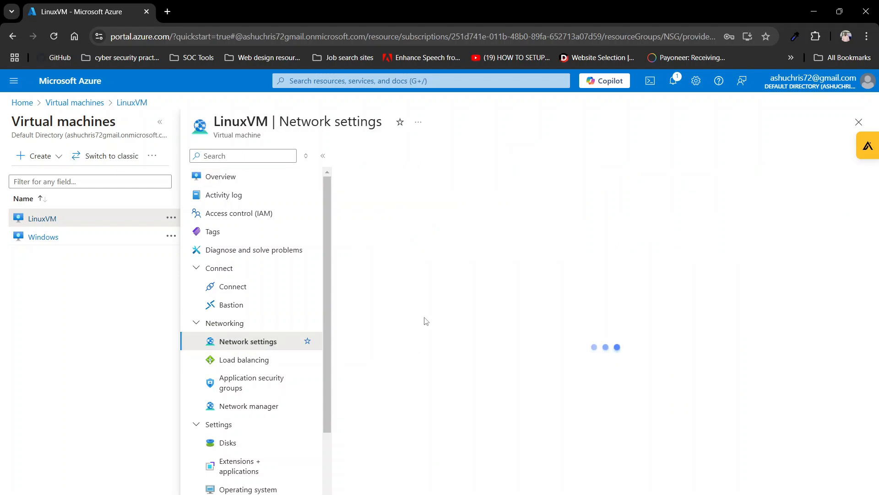
scroll(504, 317, "down", 2)
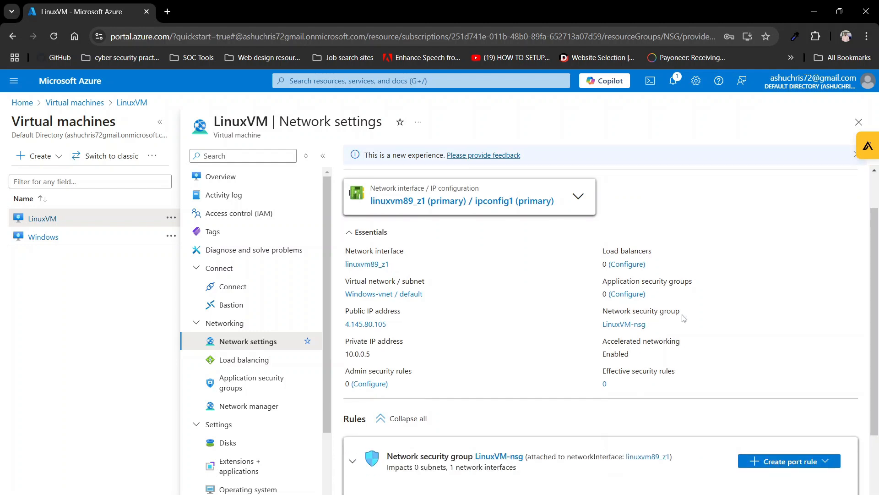
left_click(624, 324)
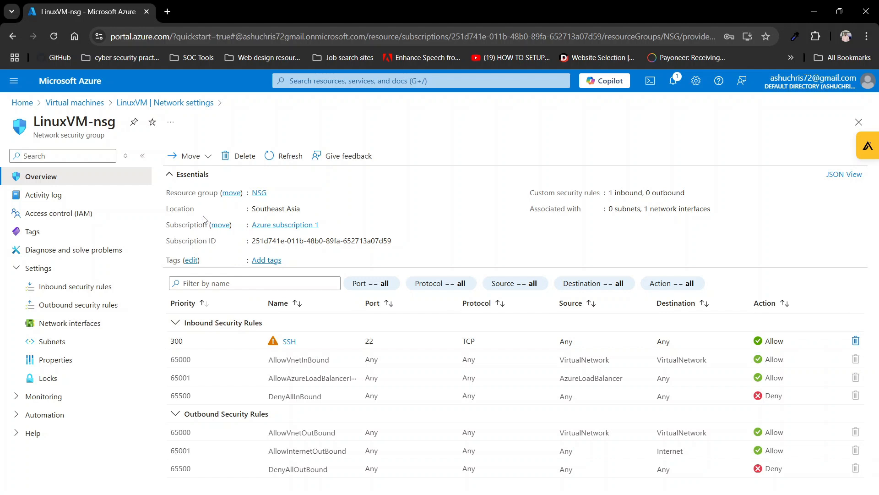
left_click(51, 293)
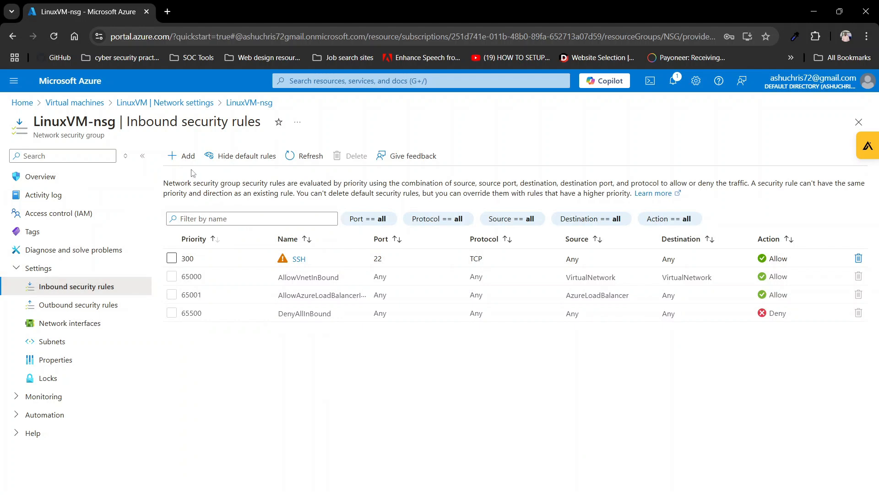
- Start a new inbound security rule with destination port ranges *, protocol ICMPv4 and action Deny
left_click(179, 157)
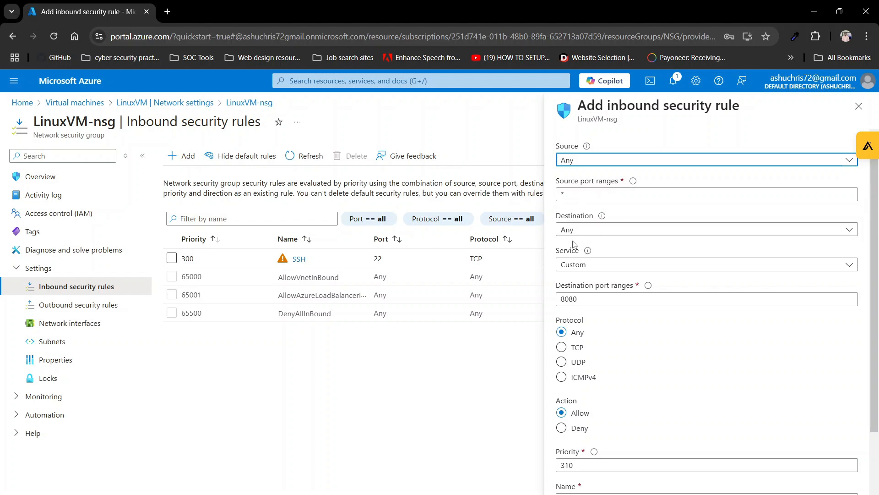
left_click(582, 300)
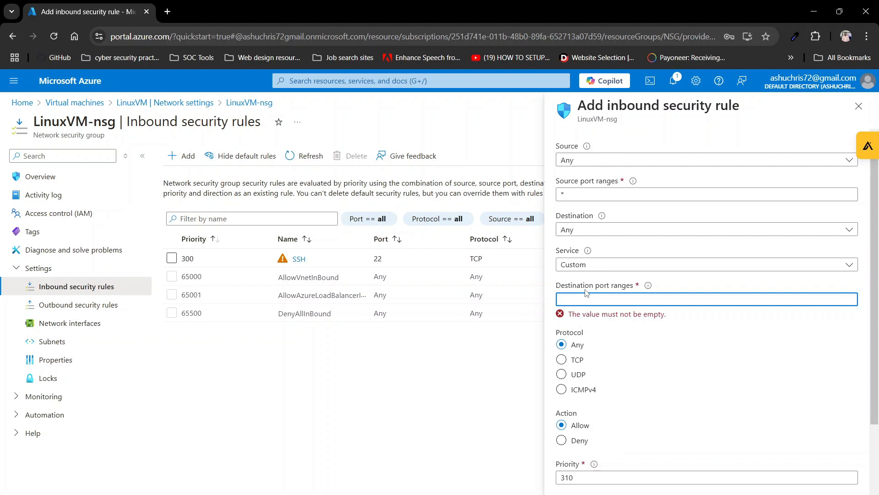
type("*")
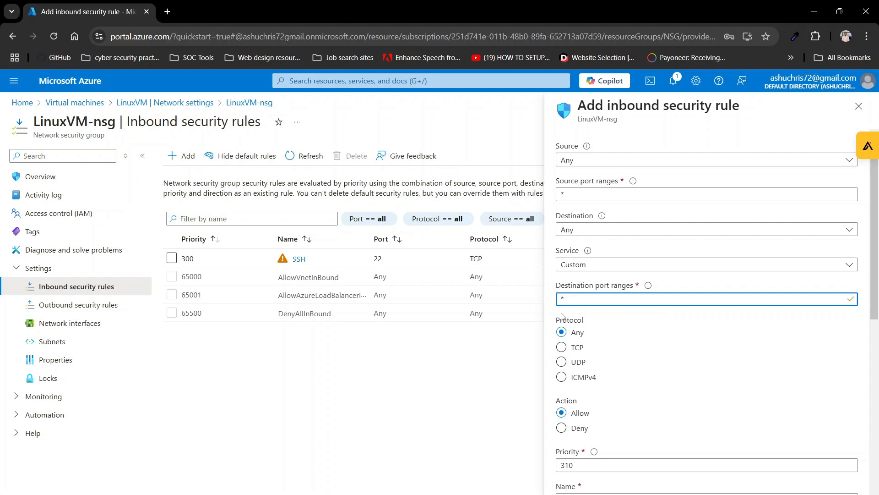
scroll(563, 315, "down", 1)
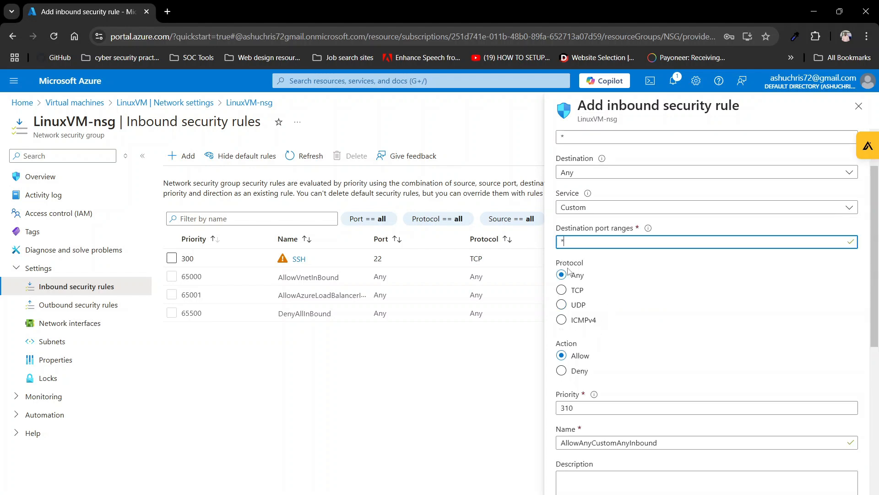
left_click(566, 320)
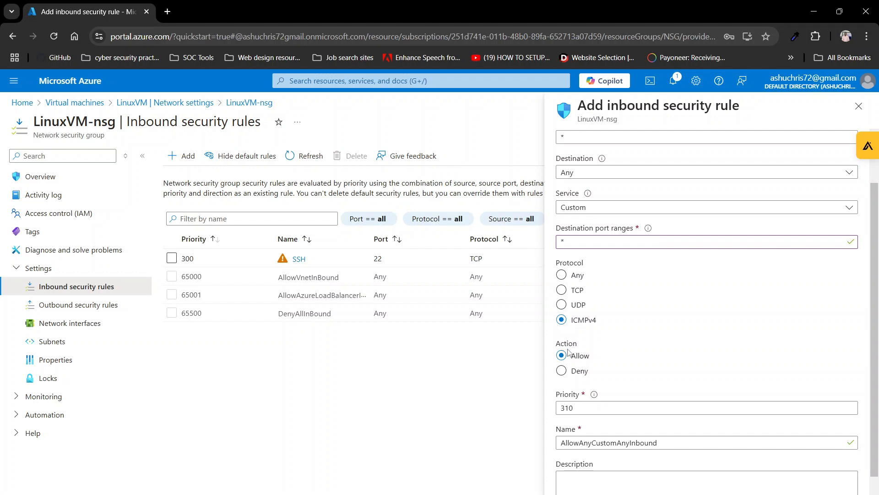
left_click(561, 371)
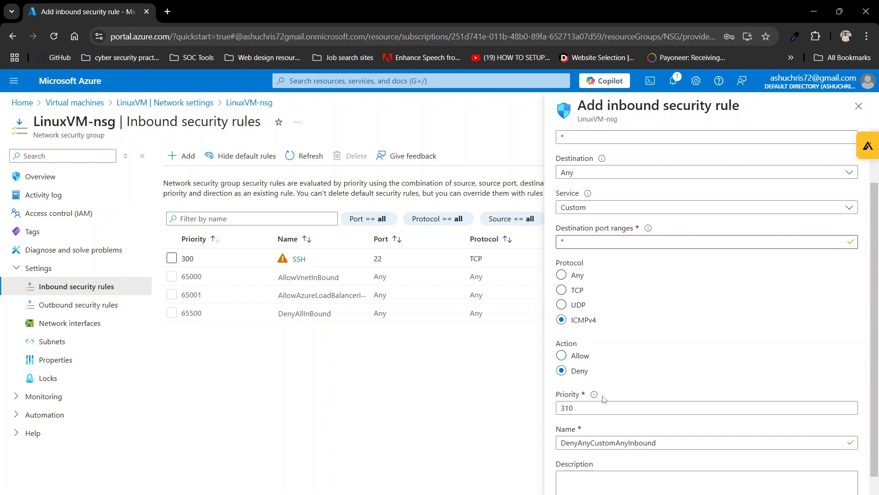
- Set the new deny rule's priority to 280 and add it to LinuxVM-nsg
scroll(603, 399, "down", 1)
left_click(586, 386)
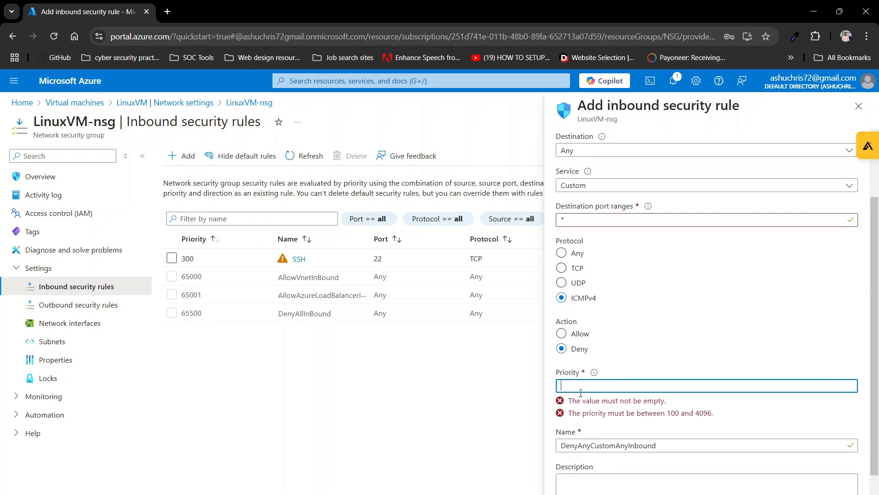
type("280")
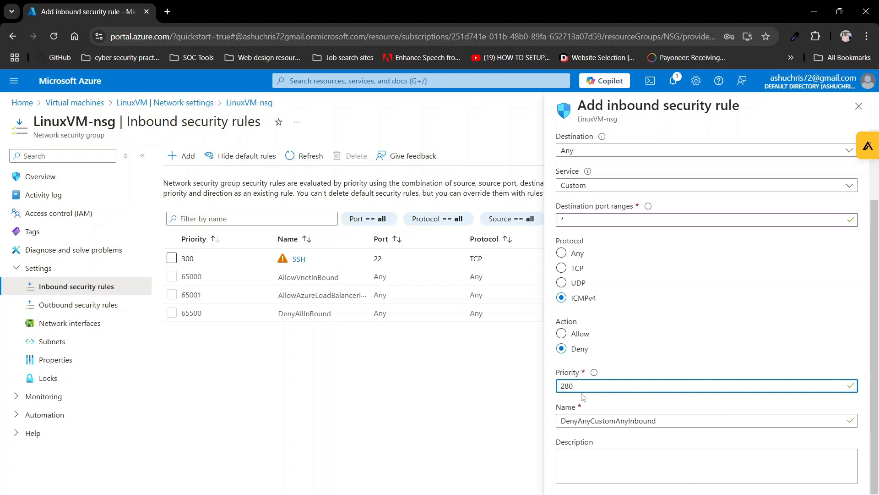
left_click(590, 394)
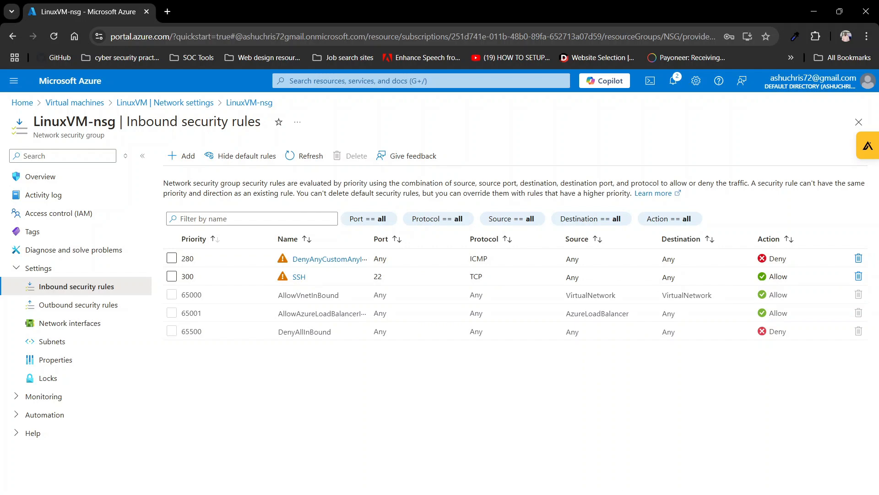
- Switch to the Remote Desktop session in full screen and reposition the Command Prompt window running the continuous ping
key("alt+Tab")
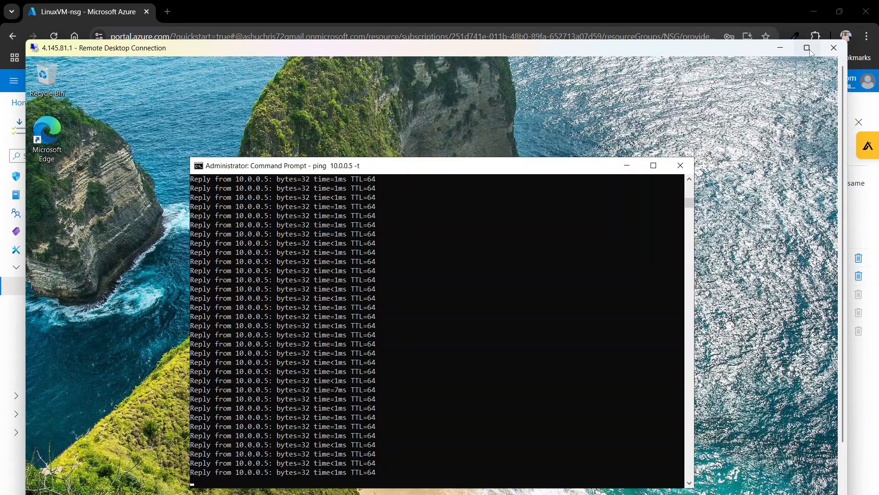
left_click(807, 47)
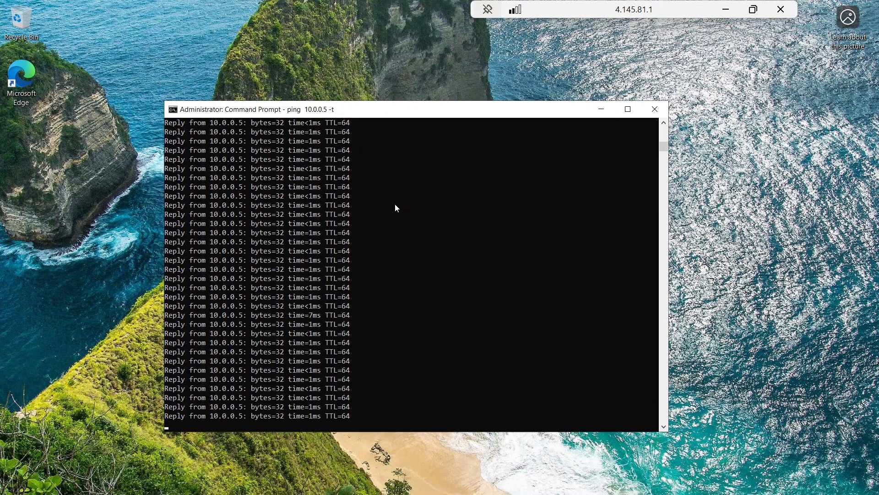
left_click_drag(387, 116, 438, 107)
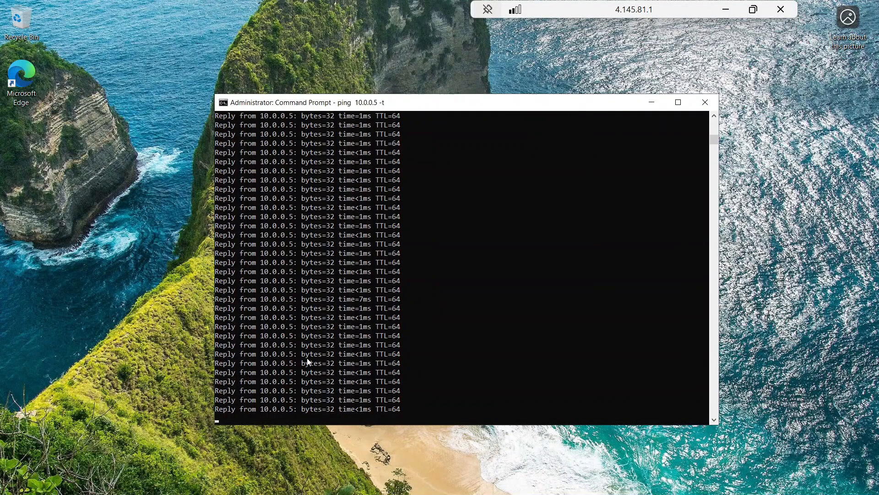